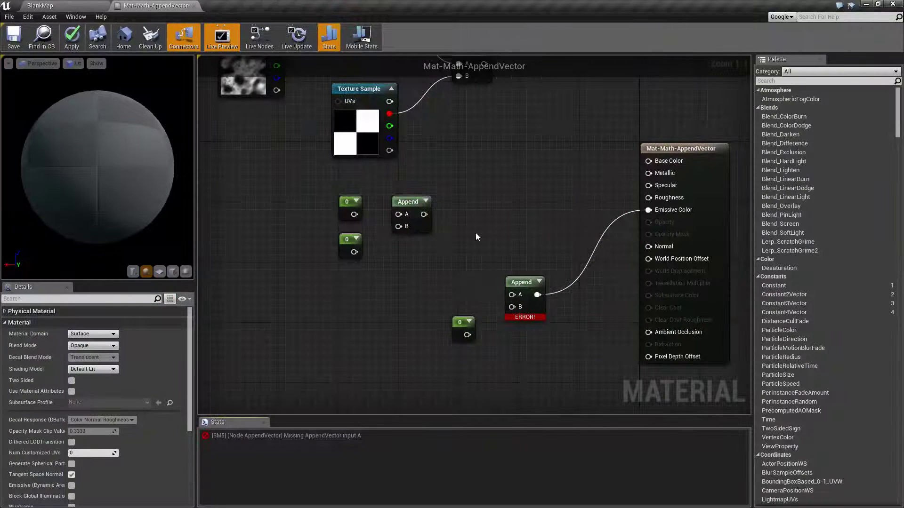
pyautogui.click(417, 204)
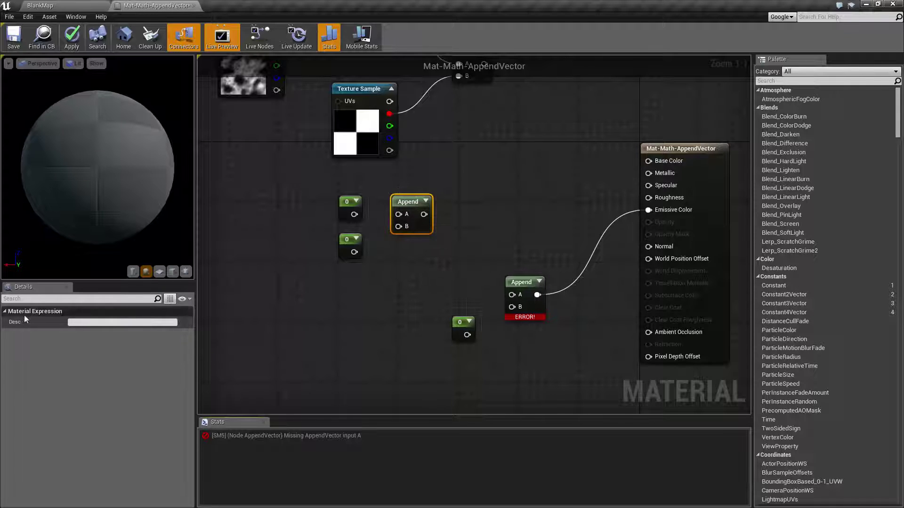
pyautogui.click(359, 261)
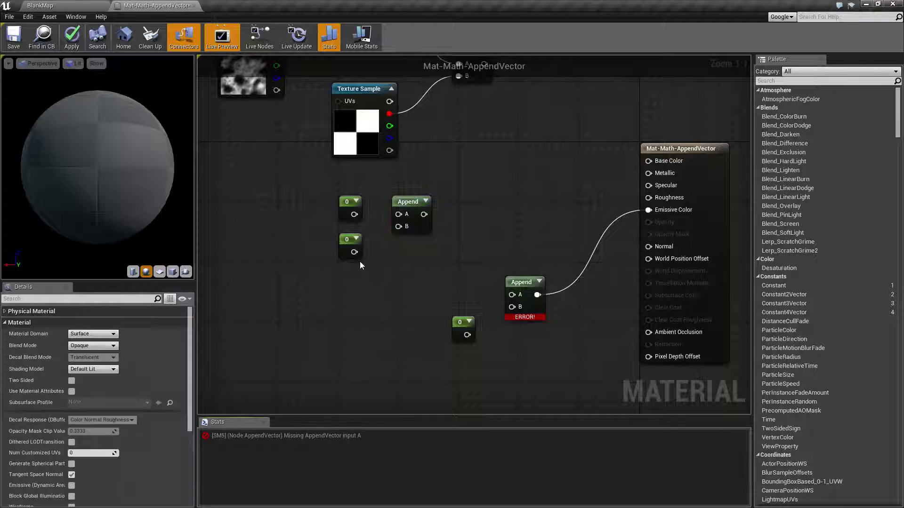
pyautogui.click(408, 220)
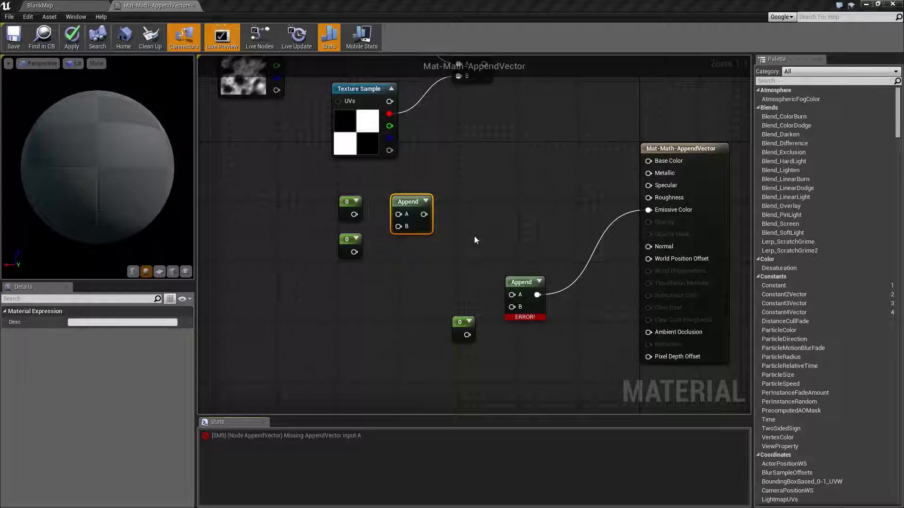
# Add a Constant3Vector node and a Constant4Vector node in the empty space below the two unconnected constants.
pyautogui.moveTo(396, 285); pyautogui.dragTo(489, 256, button='right')
pyautogui.click(355, 277)
pyautogui.press('3')
pyautogui.click(370, 269)
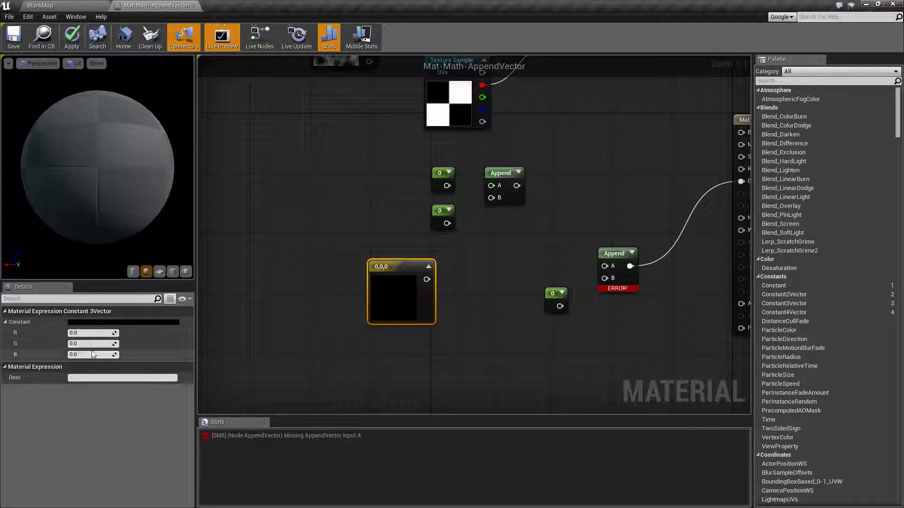
pyautogui.moveTo(373, 347); pyautogui.dragTo(366, 320, button='right')
pyautogui.click(363, 326)
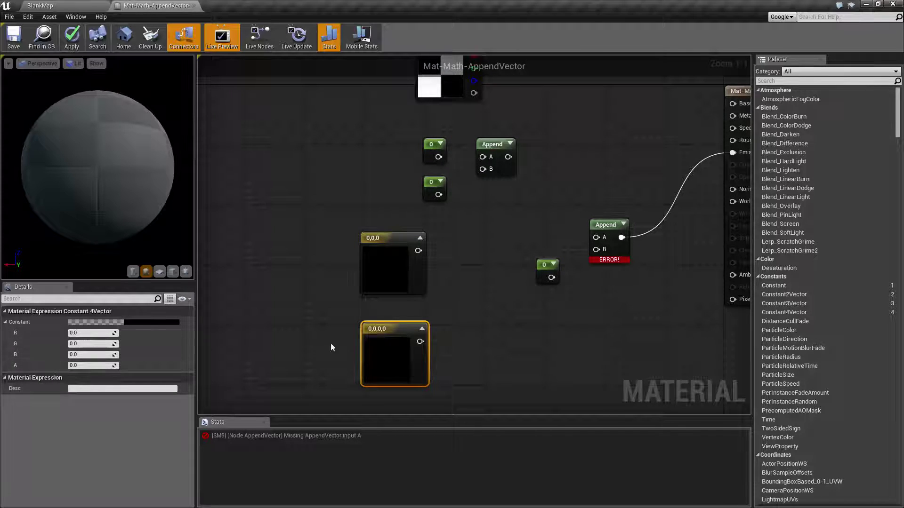
# Delete the Constant4Vector node and the Constant3Vector node from the graph.
pyautogui.press('Delete')
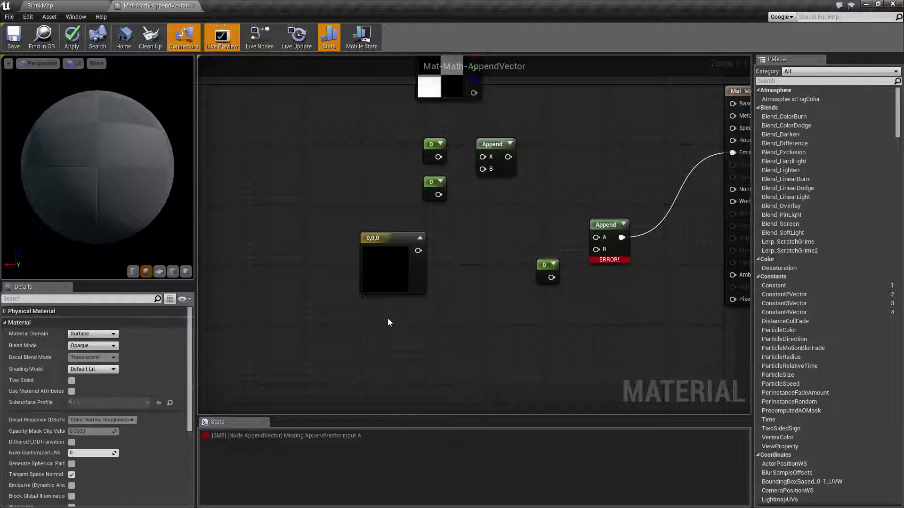
pyautogui.moveTo(388, 322); pyautogui.dragTo(374, 358, button='right')
pyautogui.click(364, 273)
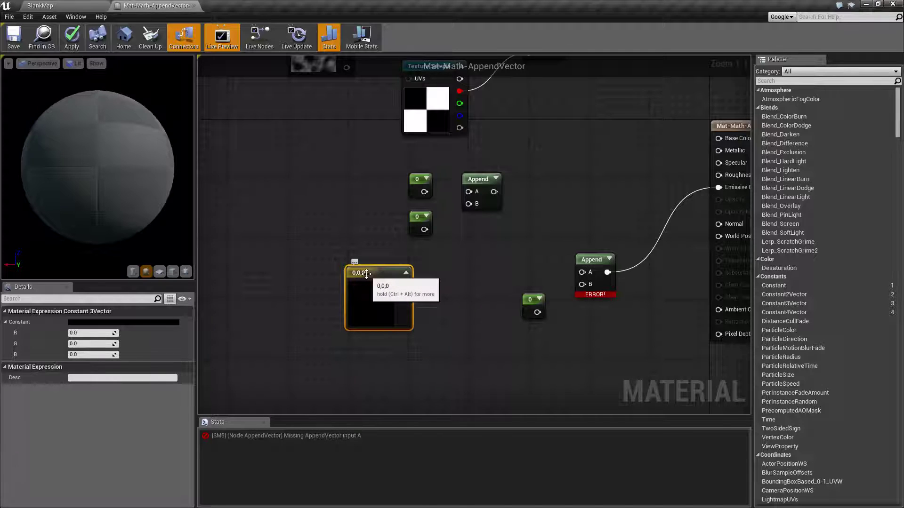
pyautogui.press('Delete')
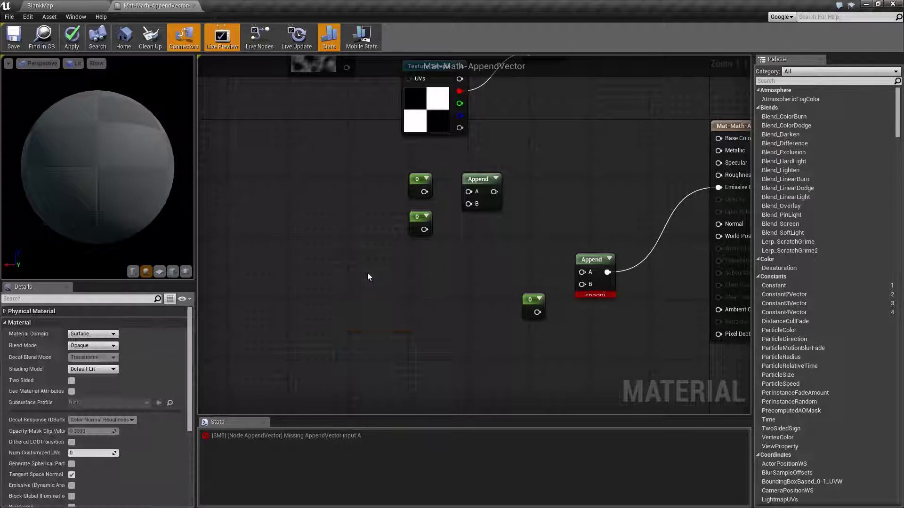
# Connect the two stacked constants through the adjacent Append node's A and B inputs to Emissive Color and apply the material.
pyautogui.moveTo(483, 290); pyautogui.dragTo(419, 325, button='right')
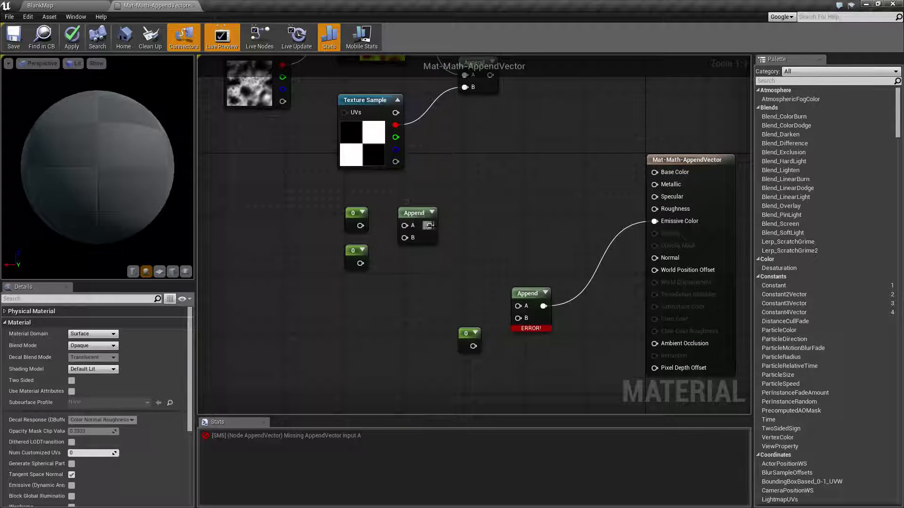
pyautogui.moveTo(430, 226); pyautogui.dragTo(662, 222)
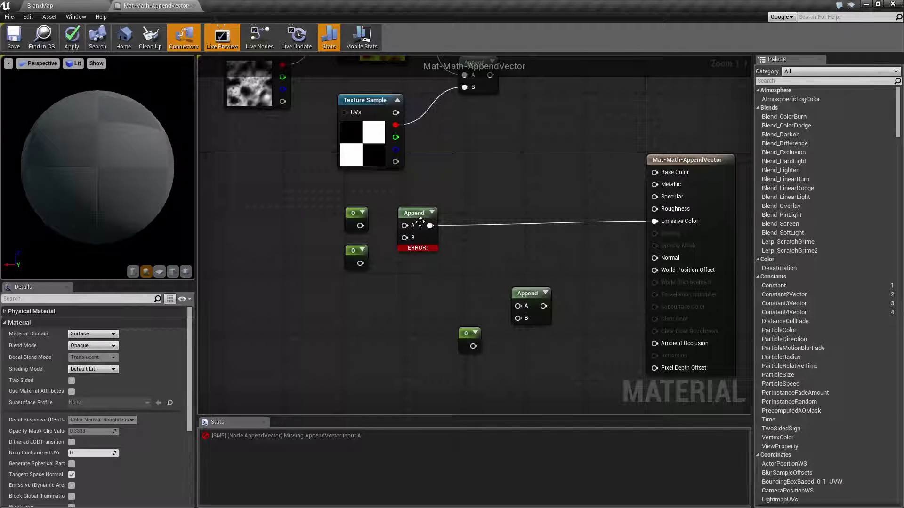
pyautogui.click(406, 243)
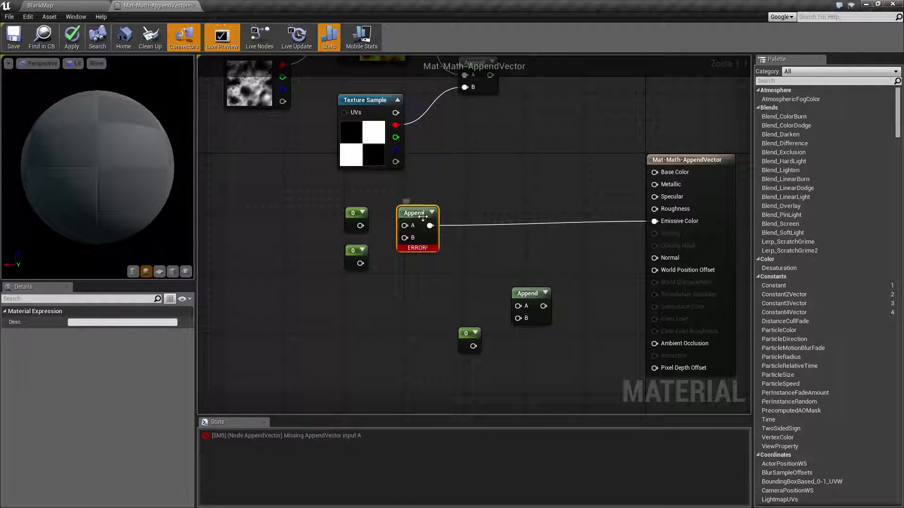
pyautogui.moveTo(359, 225); pyautogui.dragTo(407, 226)
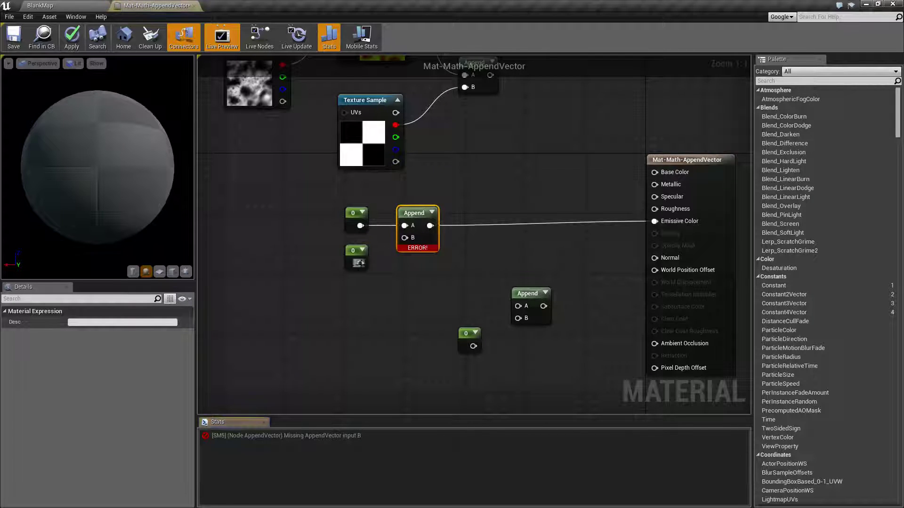
pyautogui.moveTo(360, 263); pyautogui.dragTo(405, 238)
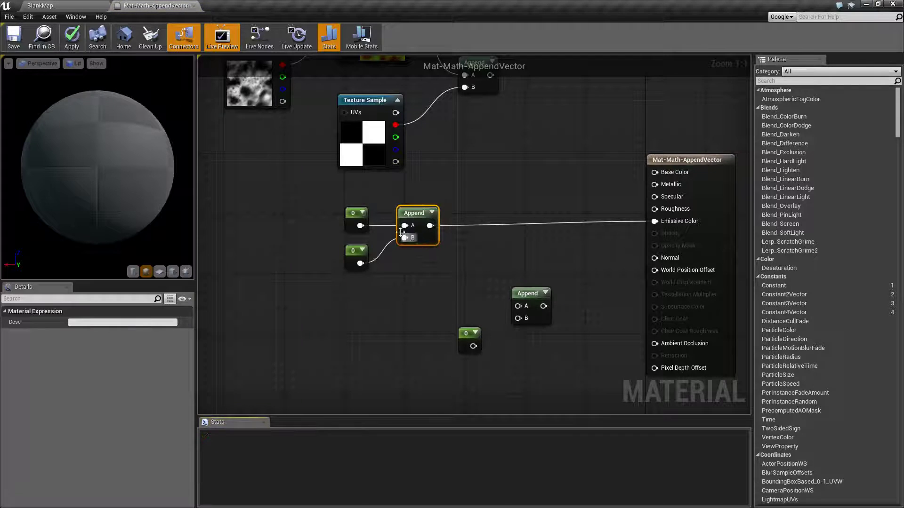
pyautogui.click(72, 38)
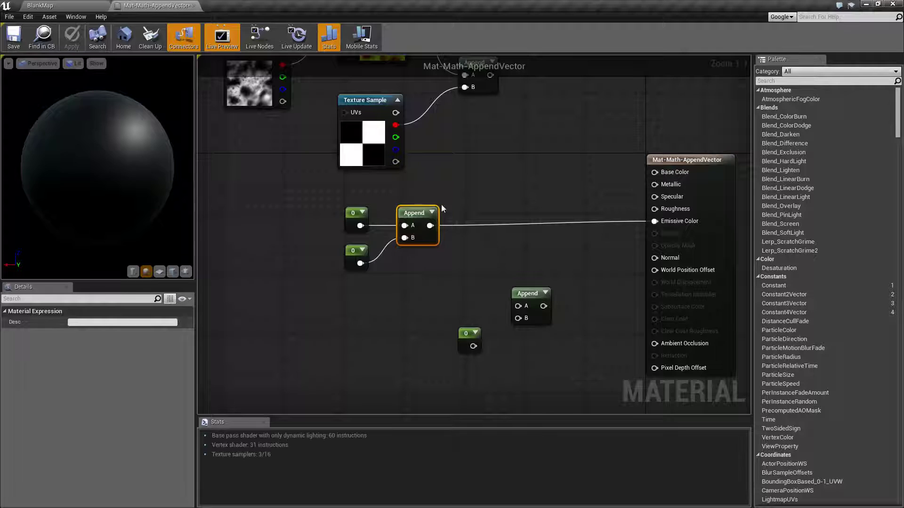
# Set the constant feeding the first Append node's A input to 1.
pyautogui.click(446, 266)
pyautogui.click(354, 213)
pyautogui.write('1')
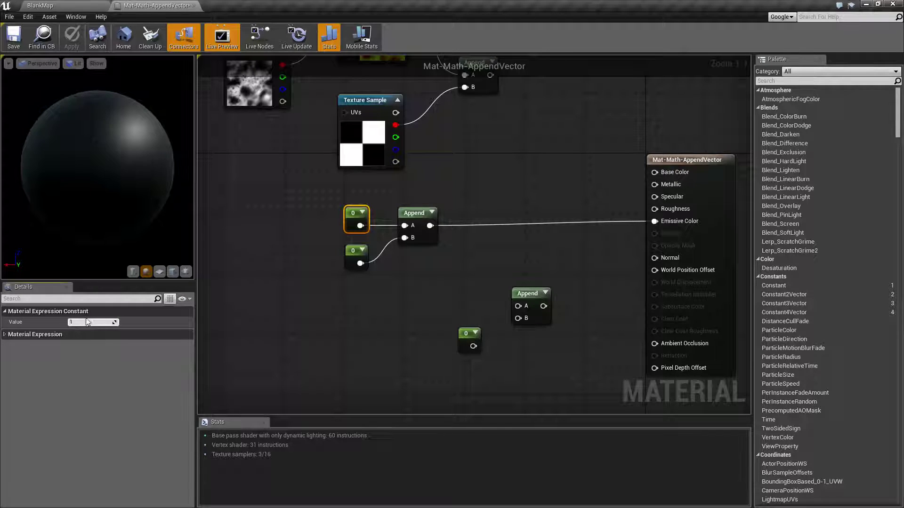
pyautogui.press('Return')
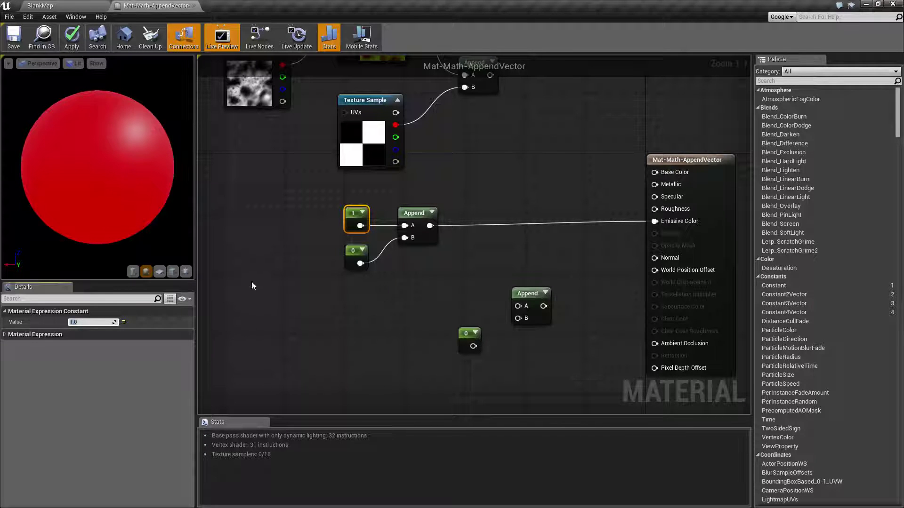
# Feed the first Append and the third constant into the second Append's A and B inputs, with its output going to Emissive Color.
pyautogui.click(422, 188)
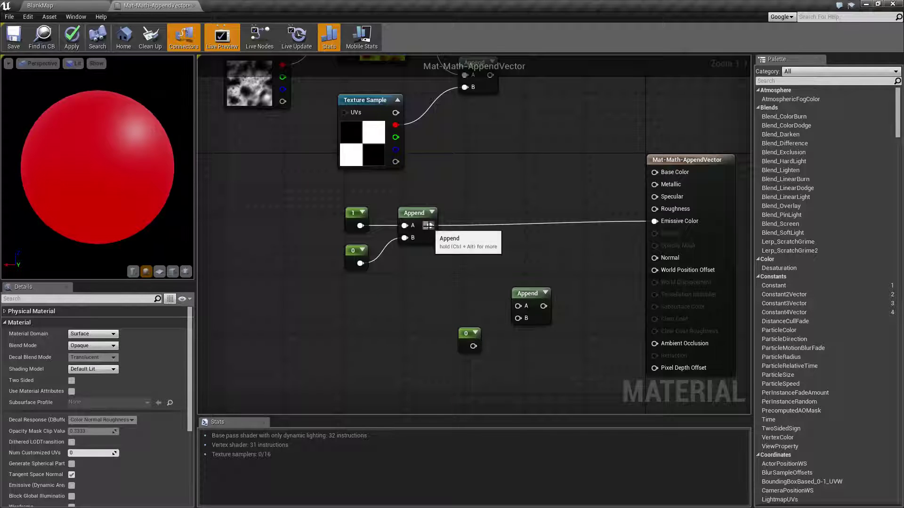
pyautogui.moveTo(430, 226); pyautogui.dragTo(654, 221)
pyautogui.moveTo(473, 347); pyautogui.dragTo(518, 318)
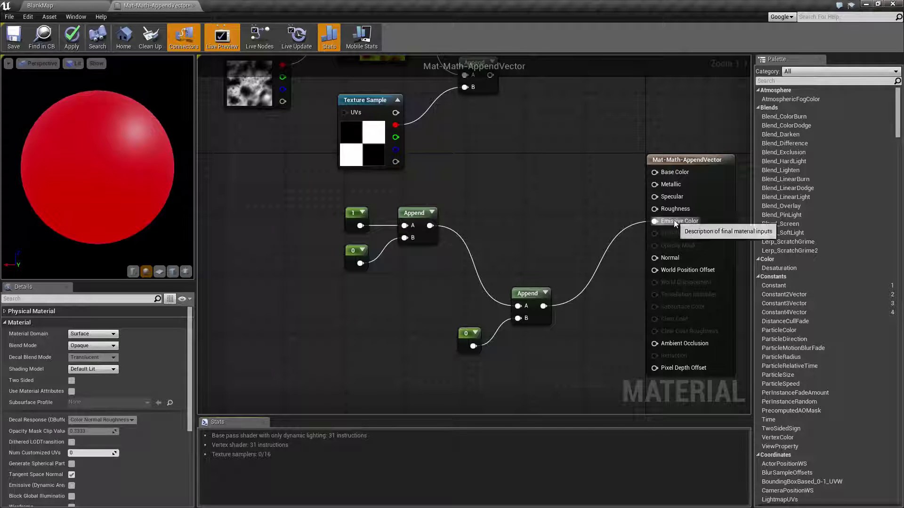
# Set the constant feeding the first Append node's B input to 1.
pyautogui.click(354, 251)
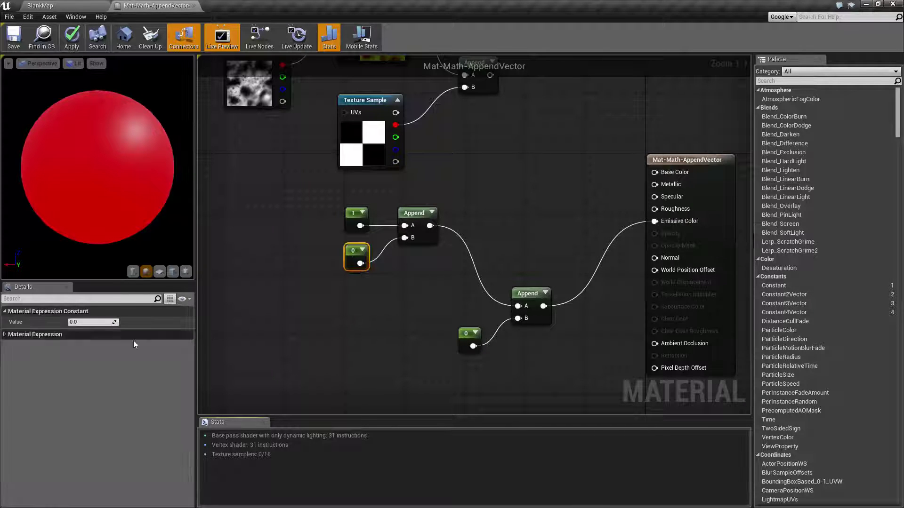
pyautogui.click(93, 322)
pyautogui.write('1')
pyautogui.press('Return')
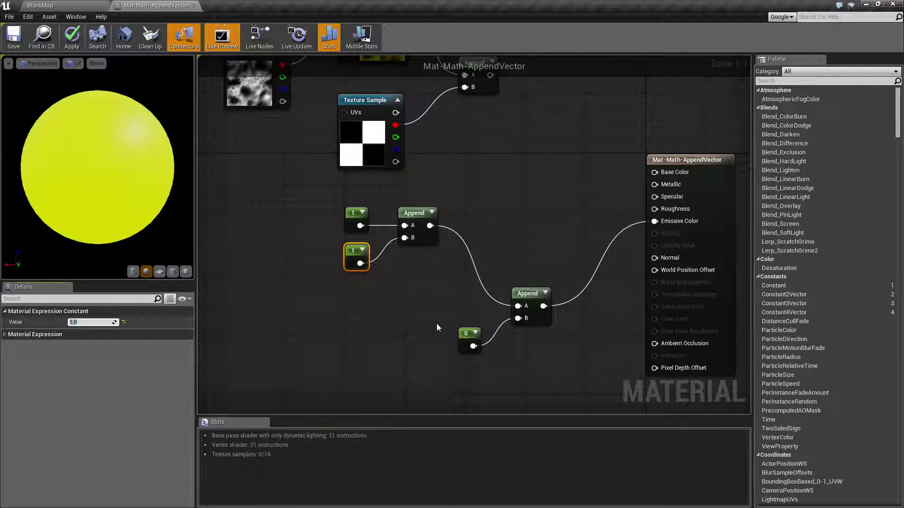
# Set the constant feeding the second Append node's B input to 1.
pyautogui.click(468, 336)
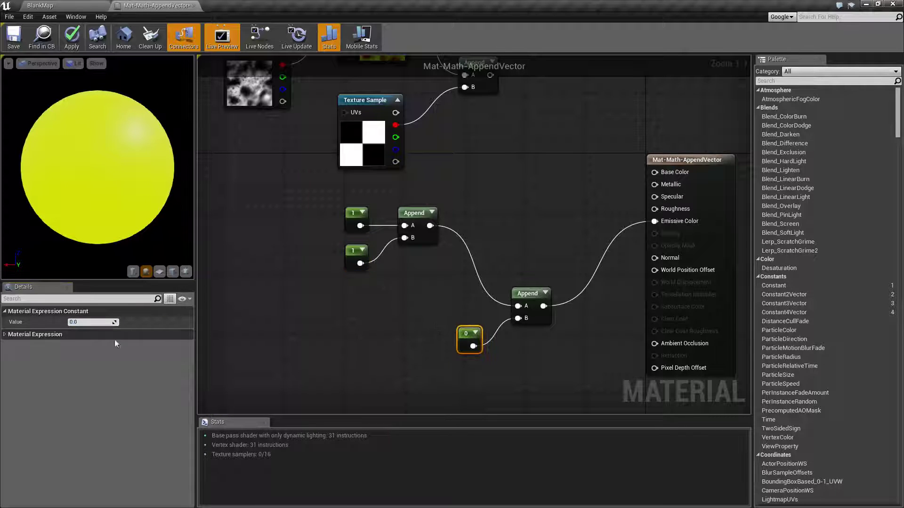
pyautogui.click(96, 323)
pyautogui.write('1')
pyautogui.press('Return')
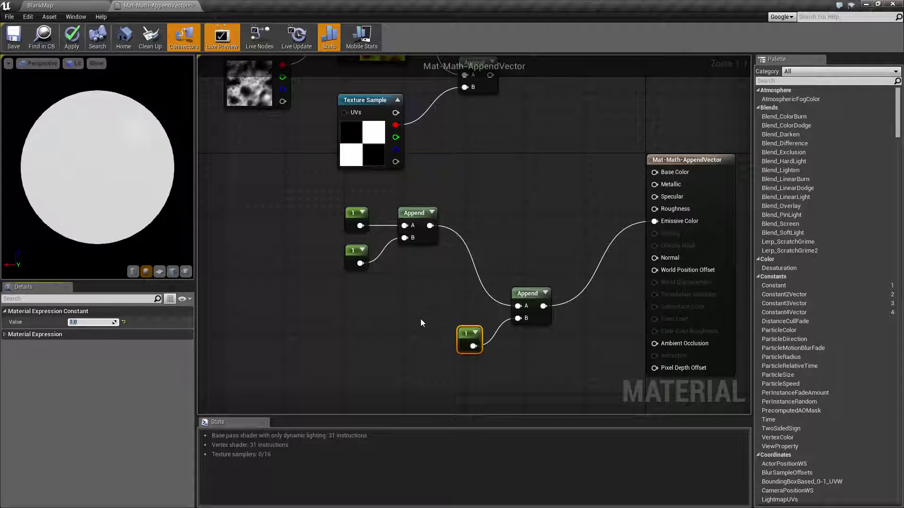
# Set the first Append's A constant and the second Append's B constant to 0.
pyautogui.click(353, 254)
pyautogui.click(354, 214)
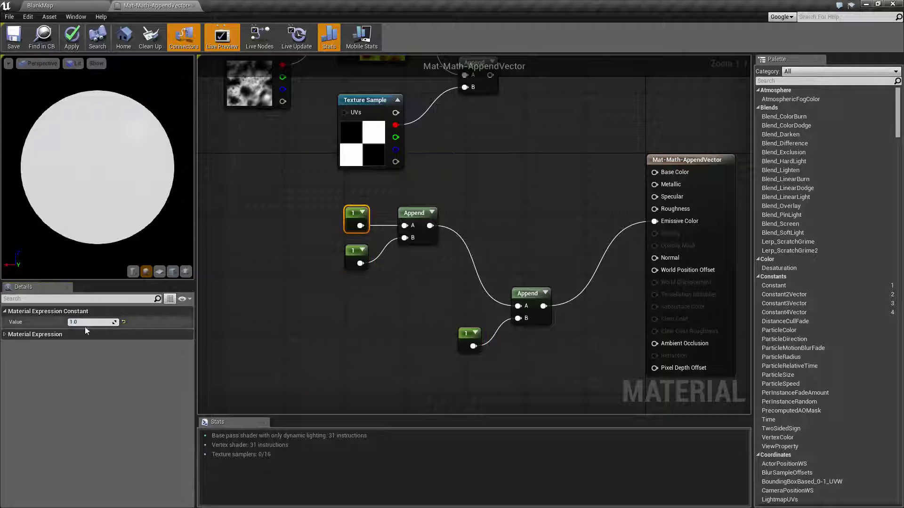
pyautogui.click(85, 321)
pyautogui.write('0')
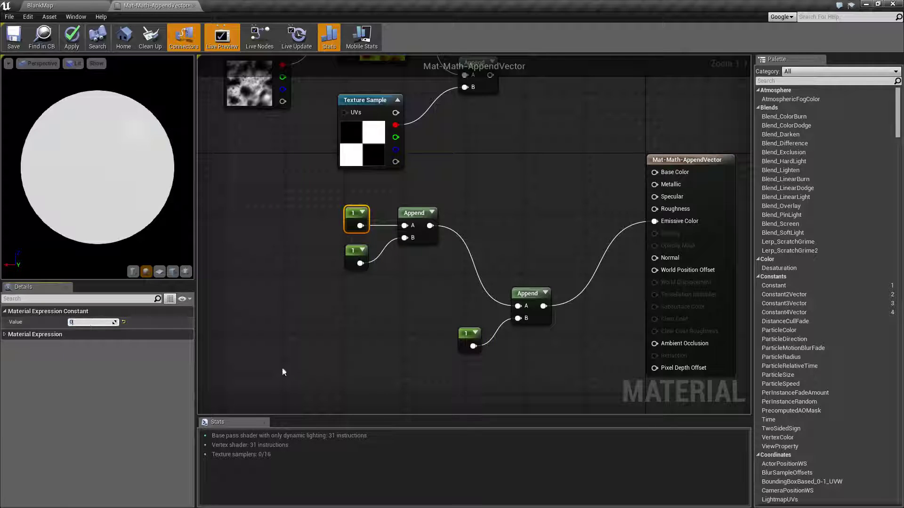
pyautogui.click(464, 336)
pyautogui.click(98, 320)
pyautogui.write('0')
pyautogui.press('Return')
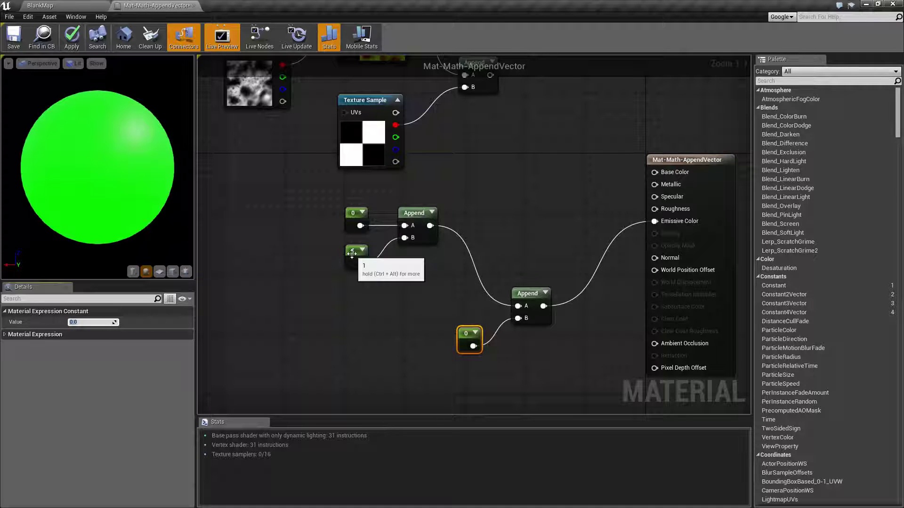
# Drive Base Color with the texture-based Append chain instead of the constants, and disconnect the checkerboard texture from the chain's B input.
pyautogui.click(456, 272)
pyautogui.moveTo(485, 239); pyautogui.dragTo(461, 324, button='right')
pyautogui.moveTo(467, 160); pyautogui.dragTo(652, 312)
pyautogui.moveTo(559, 281); pyautogui.dragTo(538, 268, button='right')
pyautogui.keyDown('alt'); pyautogui.click(603, 251); pyautogui.keyUp('alt')
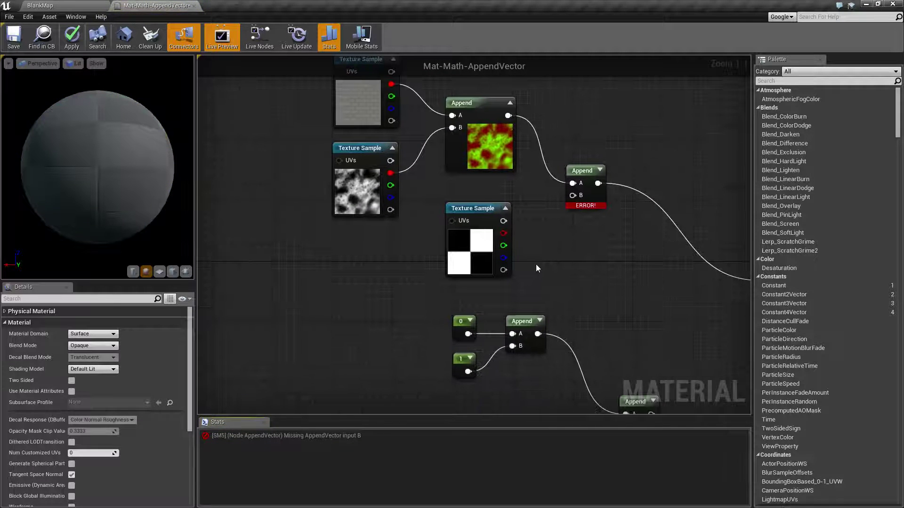
# Add a constant of 0 beside the checkerboard texture and connect it to the B input of the texture chain's final Append.
pyautogui.click(535, 264)
pyautogui.moveTo(551, 283); pyautogui.dragTo(579, 195)
pyautogui.moveTo(532, 232); pyautogui.dragTo(564, 251, button='right')
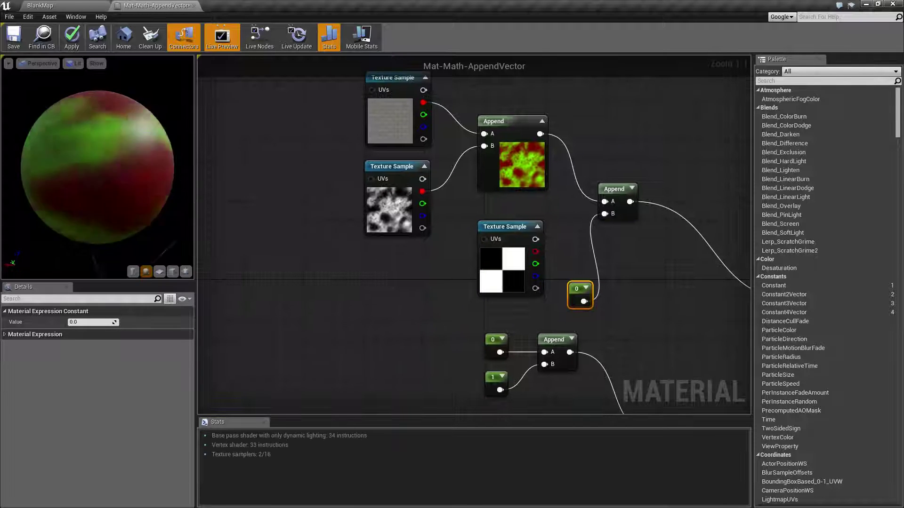
# Examine the preview sphere from several angles against the T_Brick_Clay_Beveled_D and T_Noise01 texture samples feeding the Append node.
pyautogui.moveTo(94, 142); pyautogui.dragTo(127, 172)
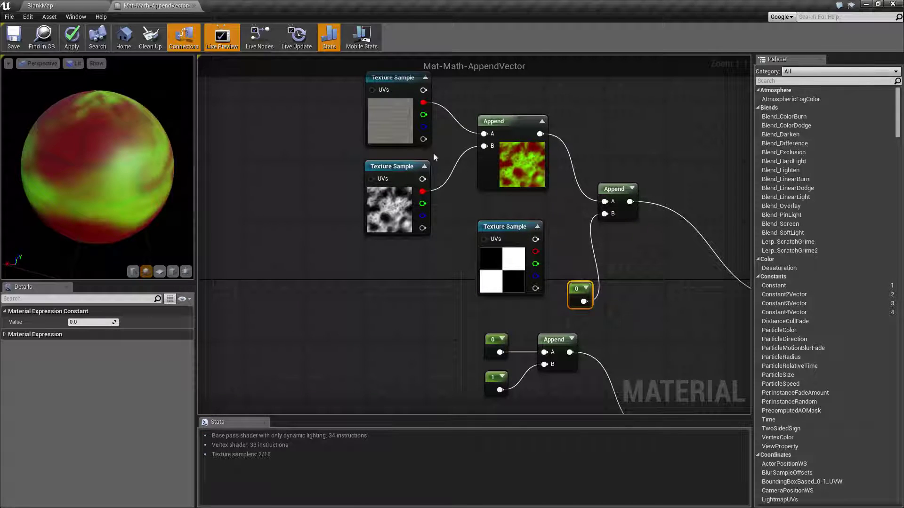
pyautogui.moveTo(433, 156); pyautogui.dragTo(429, 181, button='right')
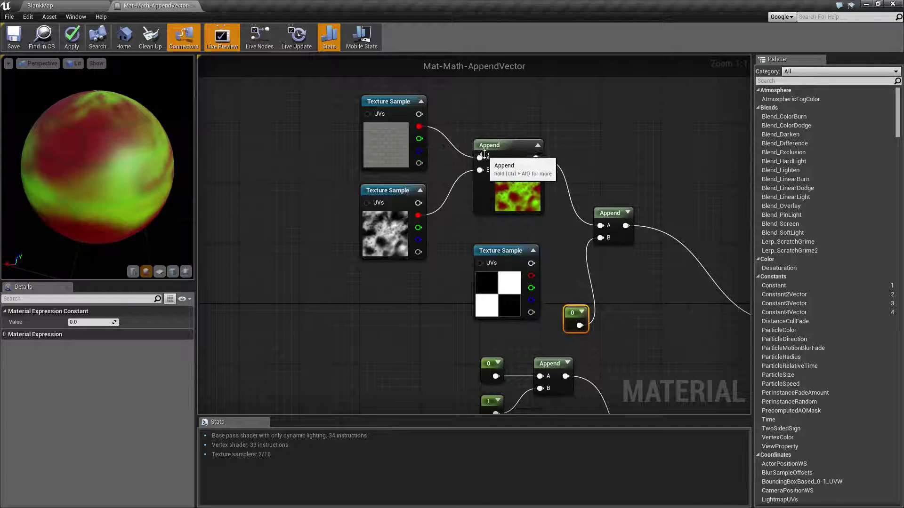
pyautogui.click(368, 144)
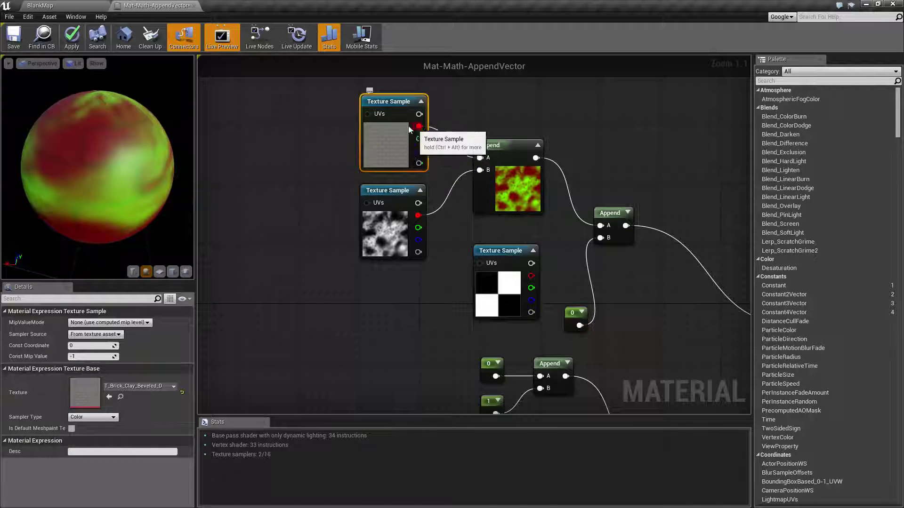
pyautogui.moveTo(128, 142)
pyautogui.mouseDown()
pyautogui.moveTo(85, 140)
pyautogui.moveTo(156, 152)
pyautogui.moveTo(126, 155)
pyautogui.moveTo(76, 140)
pyautogui.moveTo(125, 151)
pyautogui.mouseUp()
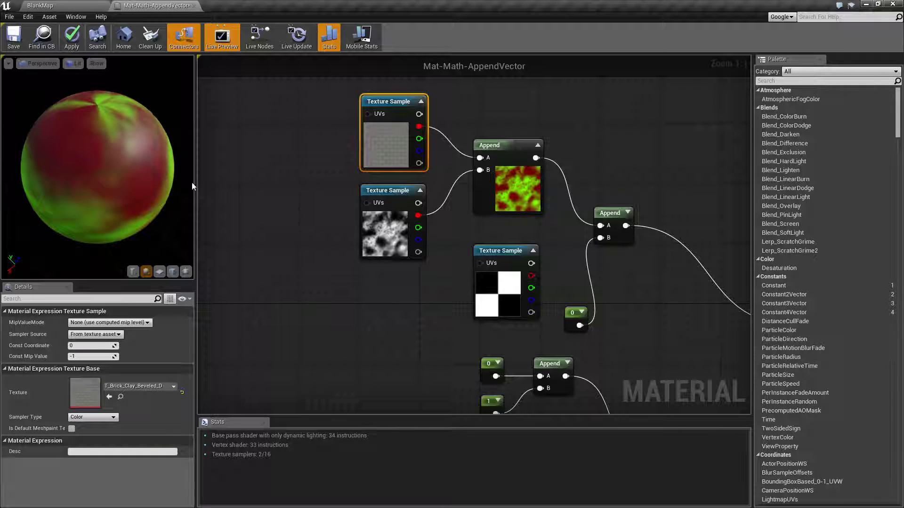
pyautogui.click(393, 195)
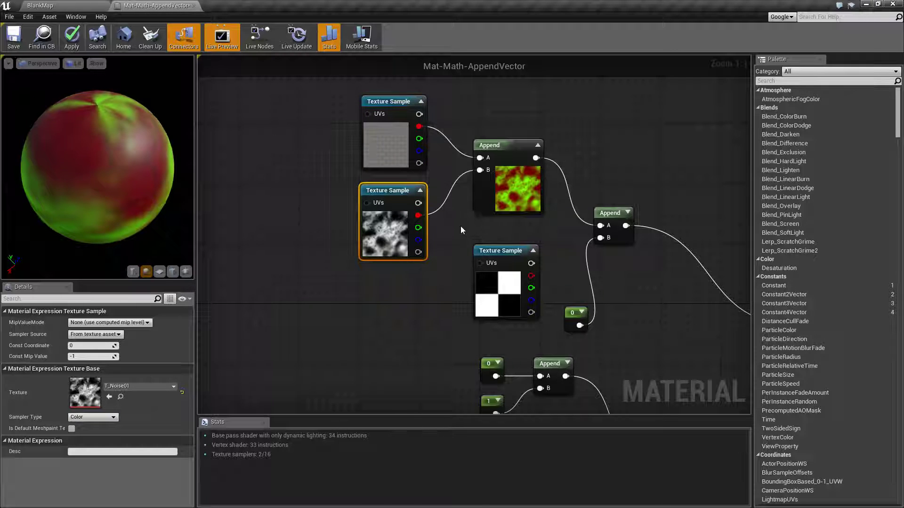
pyautogui.moveTo(118, 191)
pyautogui.mouseDown()
pyautogui.moveTo(129, 185)
pyautogui.moveTo(108, 193)
pyautogui.mouseUp()
pyautogui.moveTo(67, 221); pyautogui.dragTo(132, 188)
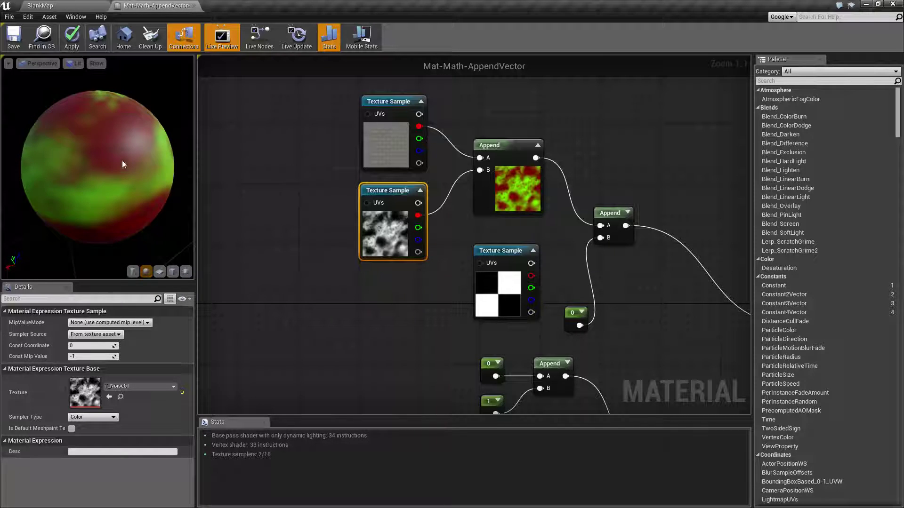
pyautogui.moveTo(122, 164); pyautogui.dragTo(137, 164)
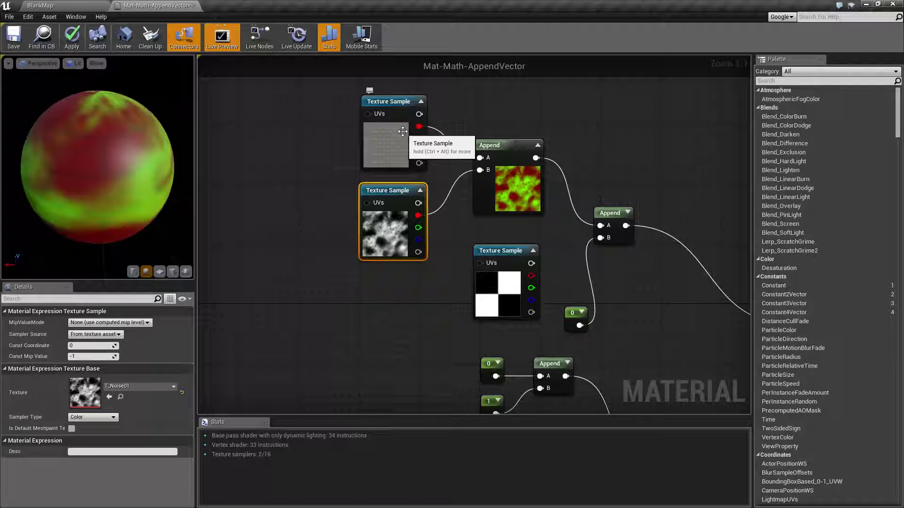
pyautogui.moveTo(387, 311); pyautogui.dragTo(335, 277, button='right')
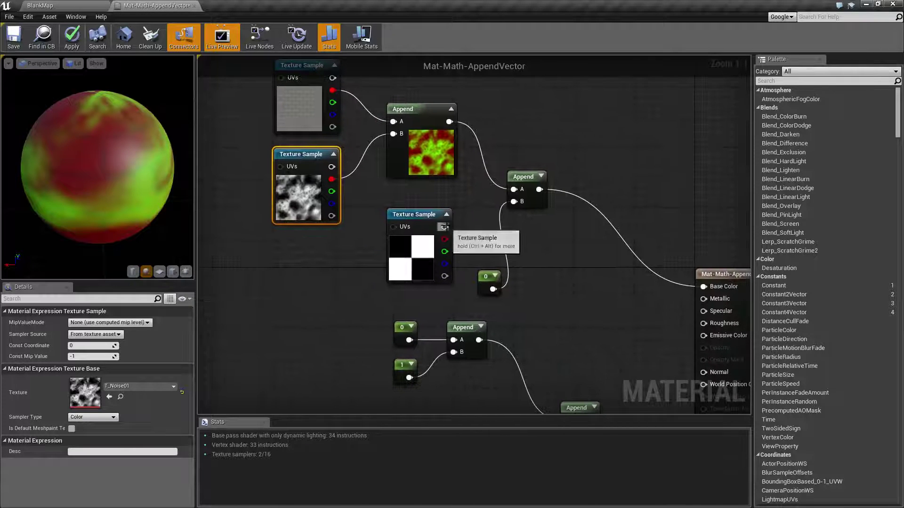
# Try to feed the checkerboard texture's full RGB output into the B input of the texture chain's final Append.
pyautogui.moveTo(445, 227); pyautogui.dragTo(513, 201)
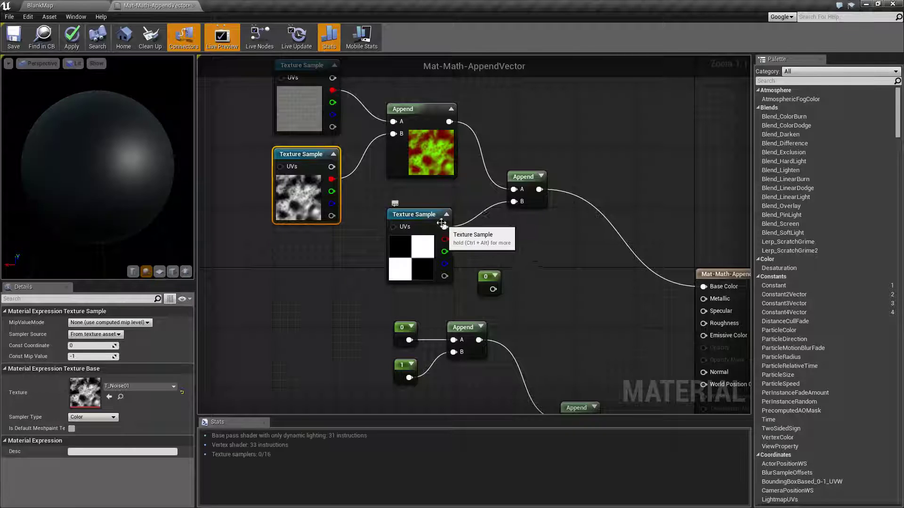
pyautogui.moveTo(327, 244); pyautogui.dragTo(304, 281, button='right')
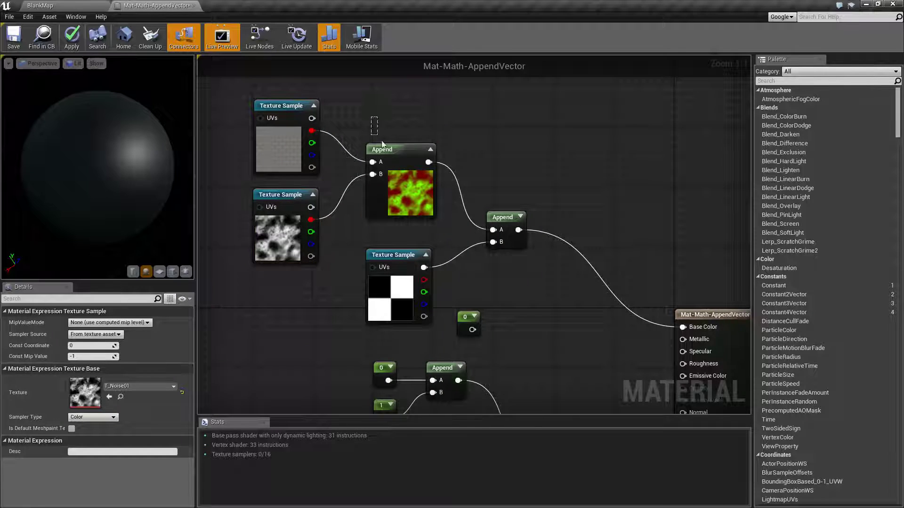
pyautogui.moveTo(383, 143); pyautogui.dragTo(385, 151)
pyautogui.click(350, 124)
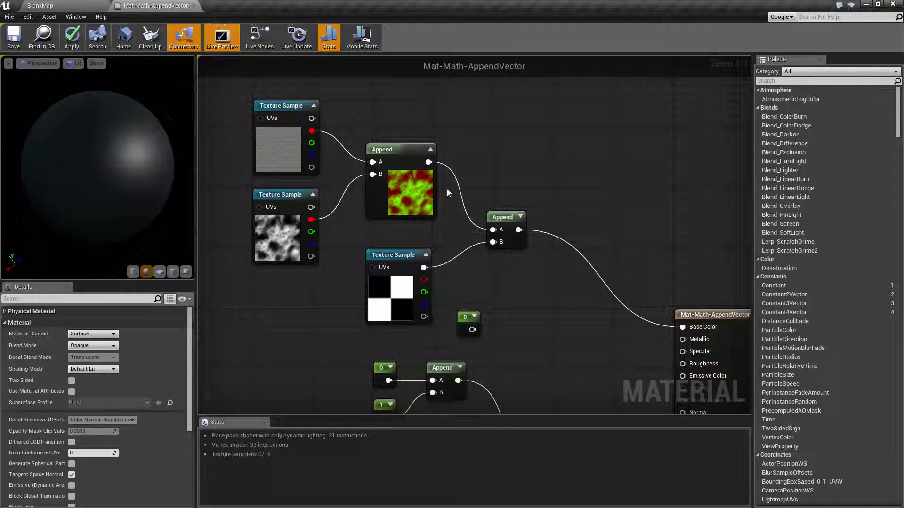
# Connect the checkerboard texture's red channel to the B input of the texture chain's final Append.
pyautogui.moveTo(408, 219); pyautogui.dragTo(424, 189, button='right')
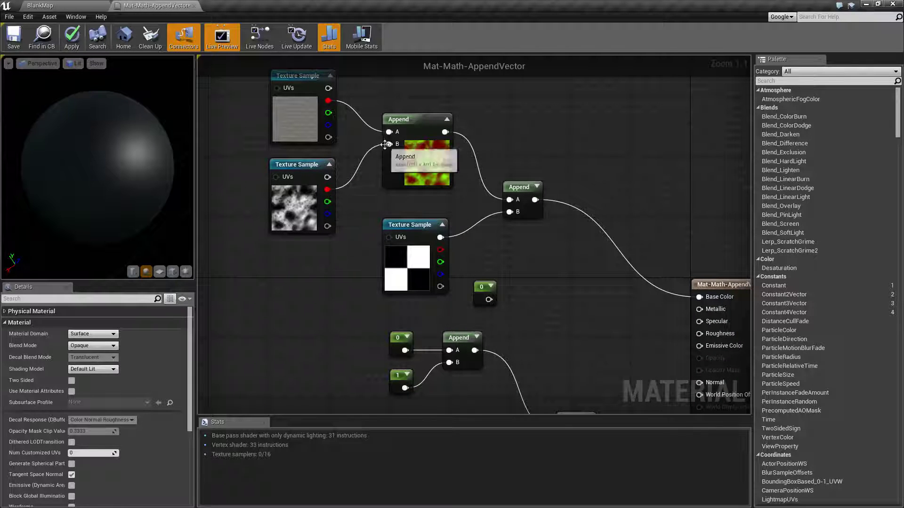
pyautogui.moveTo(441, 249); pyautogui.dragTo(513, 211)
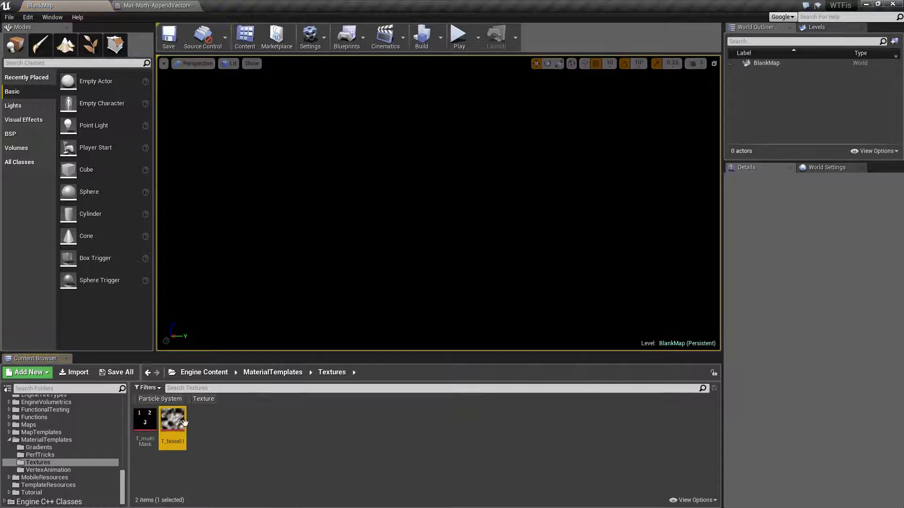
# Open the T_Noise01 texture, inspect its red channel alone with green, blue and alpha hidden, and return to the Mat-Math-AppendVector material.
pyautogui.doubleClick(185, 423)
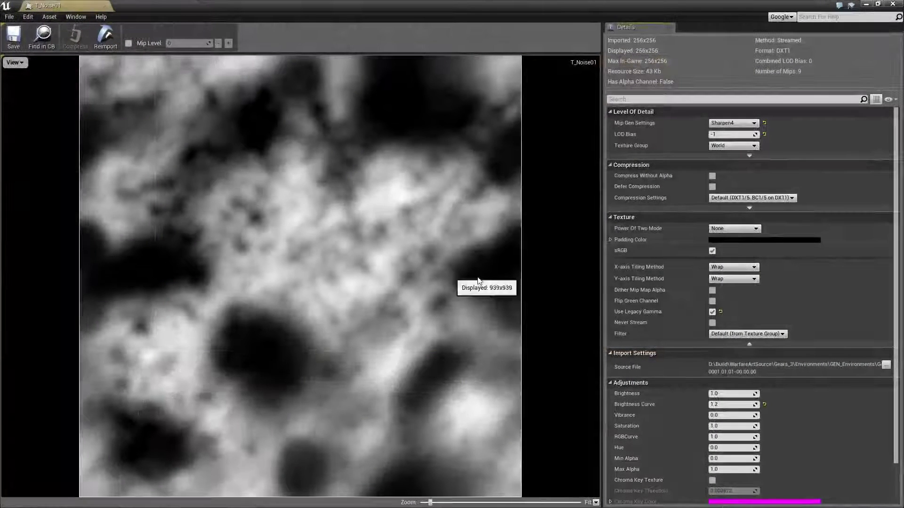
pyautogui.click(14, 64)
pyautogui.click(7, 91)
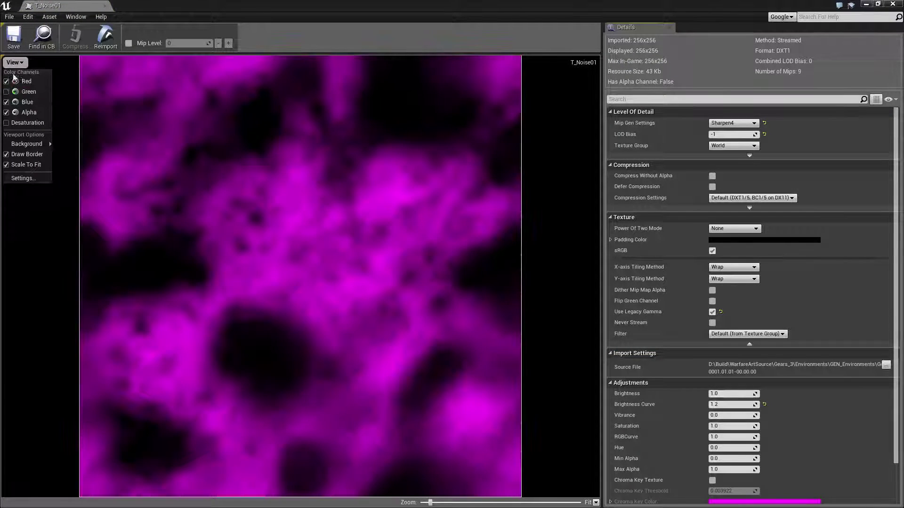
pyautogui.click(15, 62)
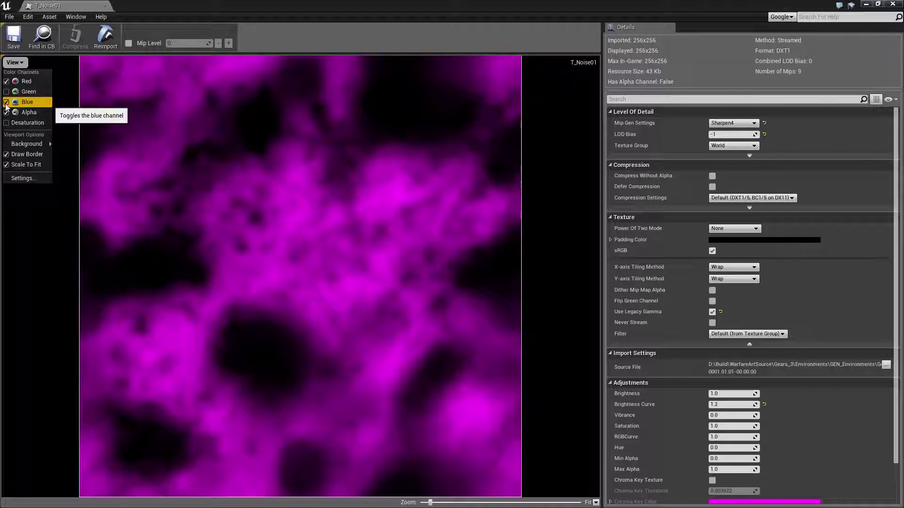
pyautogui.click(9, 102)
pyautogui.click(14, 64)
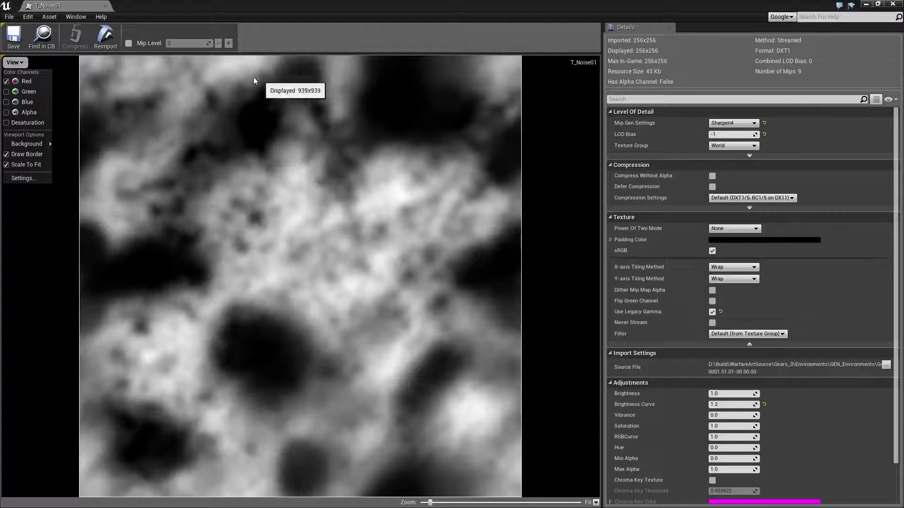
pyautogui.click(104, 7)
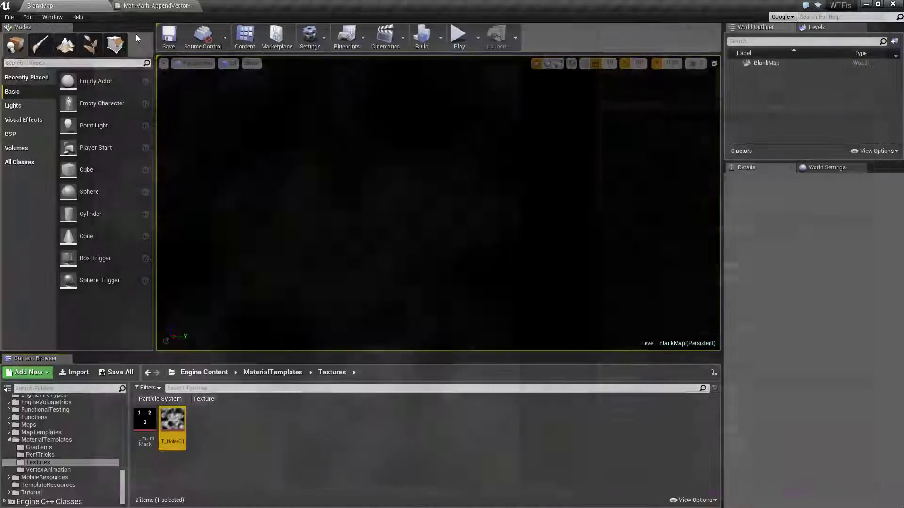
pyautogui.click(140, 8)
pyautogui.moveTo(400, 228); pyautogui.dragTo(394, 288, button='right')
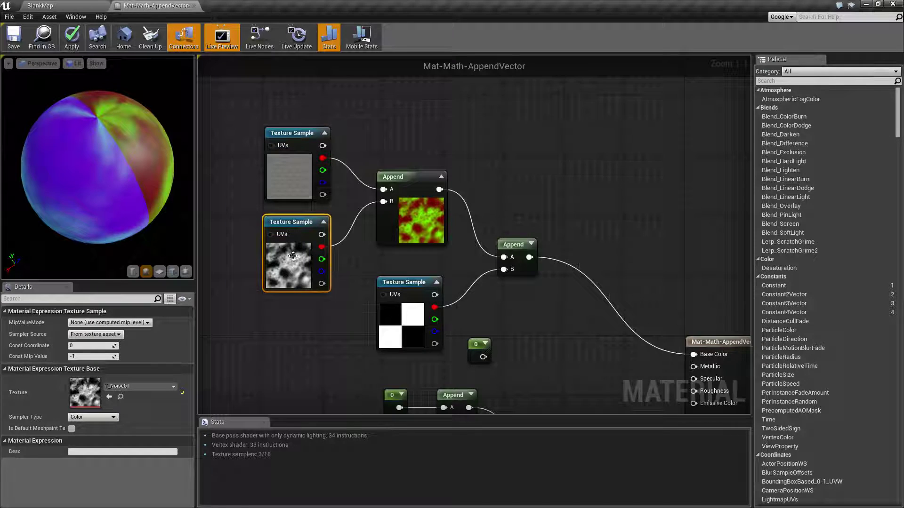
pyautogui.moveTo(329, 319); pyautogui.dragTo(336, 261, button='right')
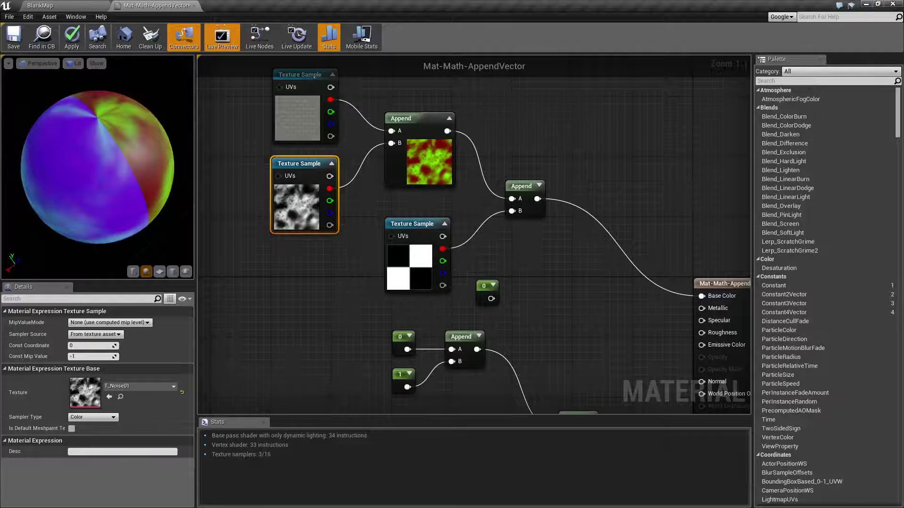
pyautogui.moveTo(506, 258); pyautogui.dragTo(422, 290, button='right')
pyautogui.moveTo(388, 108); pyautogui.dragTo(554, 110, button='right')
pyautogui.moveTo(323, 106); pyautogui.dragTo(423, 179)
pyautogui.click(381, 230)
pyautogui.moveTo(434, 280); pyautogui.dragTo(355, 251, button='right')
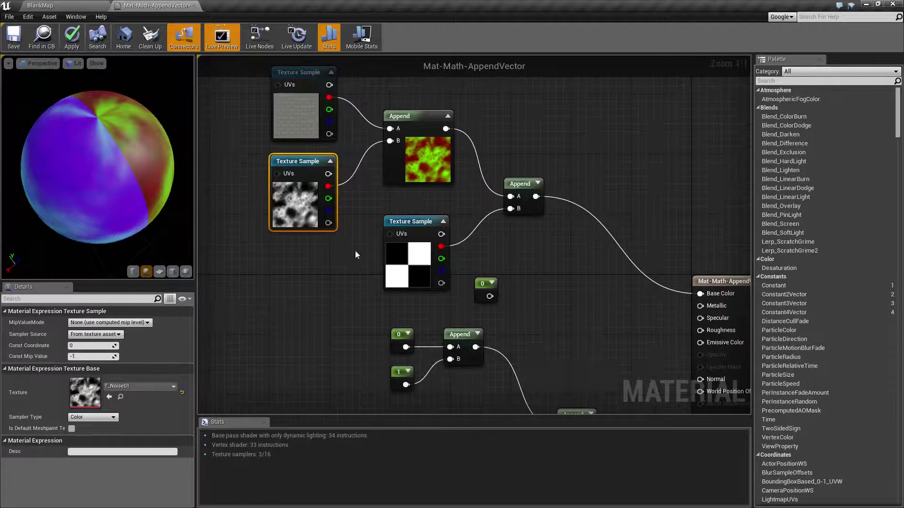
pyautogui.moveTo(355, 251); pyautogui.dragTo(453, 296)
pyautogui.click(453, 296)
# Examine the preview sphere from several angles and closer up to see how the brick, noise and checkerboard channels combine.
pyautogui.moveTo(112, 159); pyautogui.dragTo(174, 157)
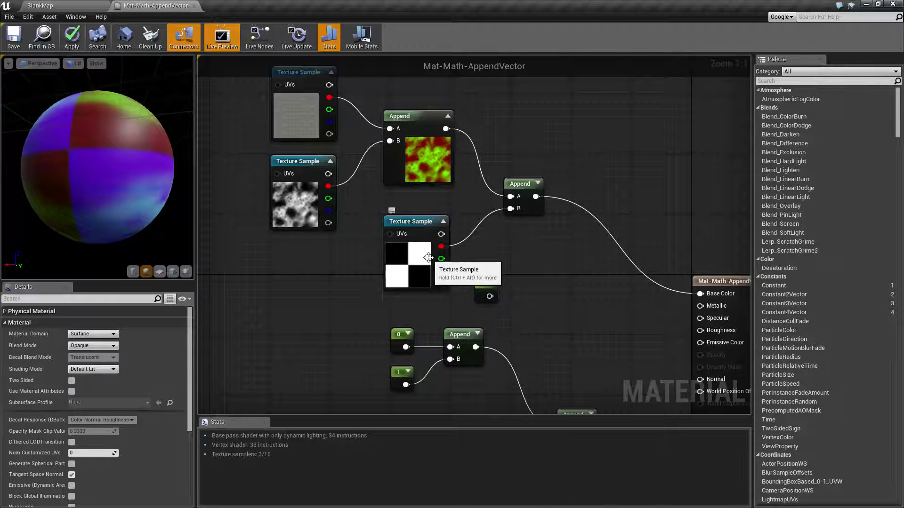
pyautogui.moveTo(153, 174); pyautogui.dragTo(56, 164)
pyautogui.moveTo(203, 129); pyautogui.dragTo(200, 177)
pyautogui.moveTo(582, 287); pyautogui.dragTo(479, 278, button='right')
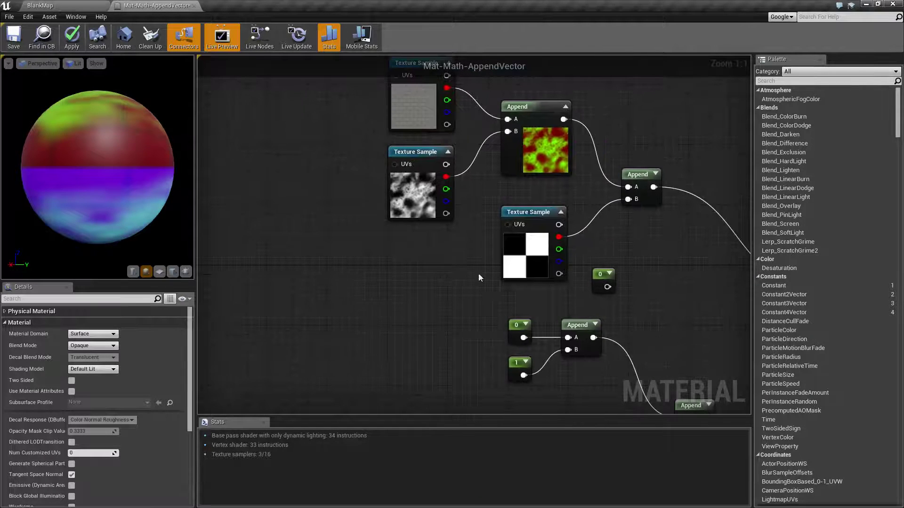
pyautogui.moveTo(408, 275); pyautogui.dragTo(416, 308, button='right')
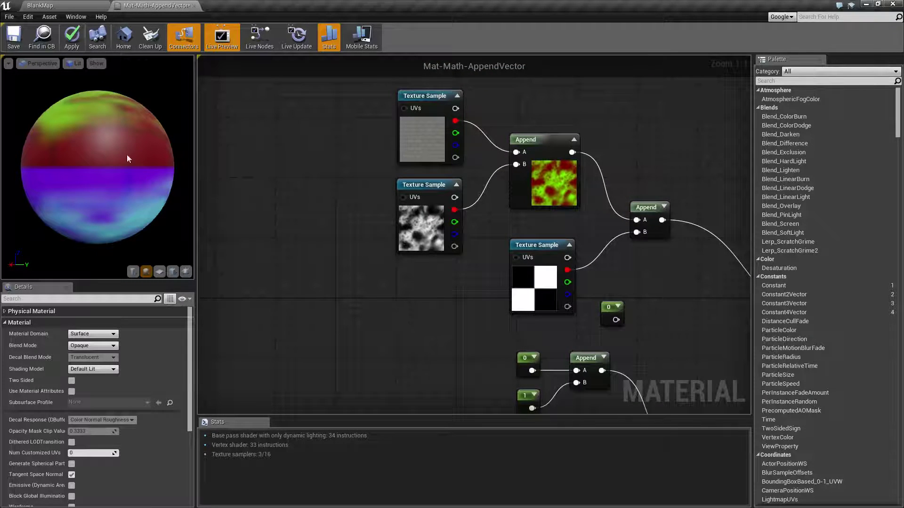
pyautogui.moveTo(127, 155); pyautogui.dragTo(86, 139)
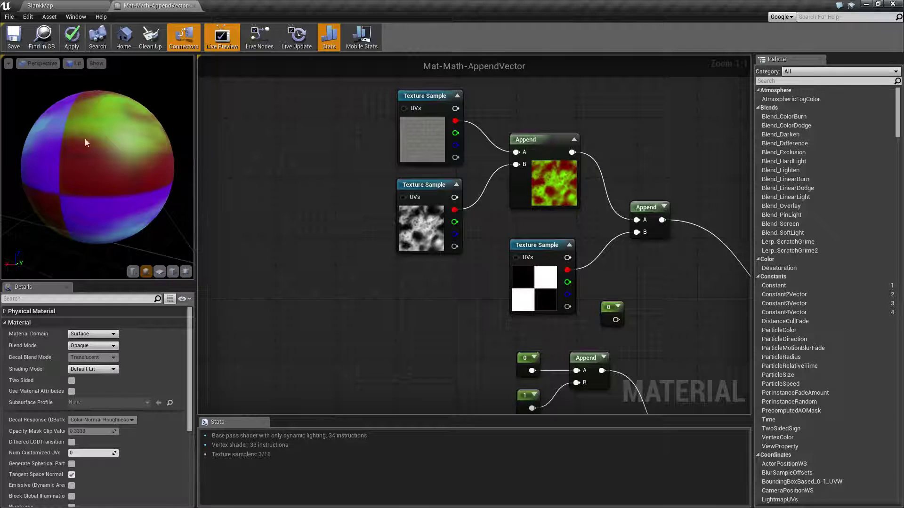
pyautogui.scroll(2, 108, 167)
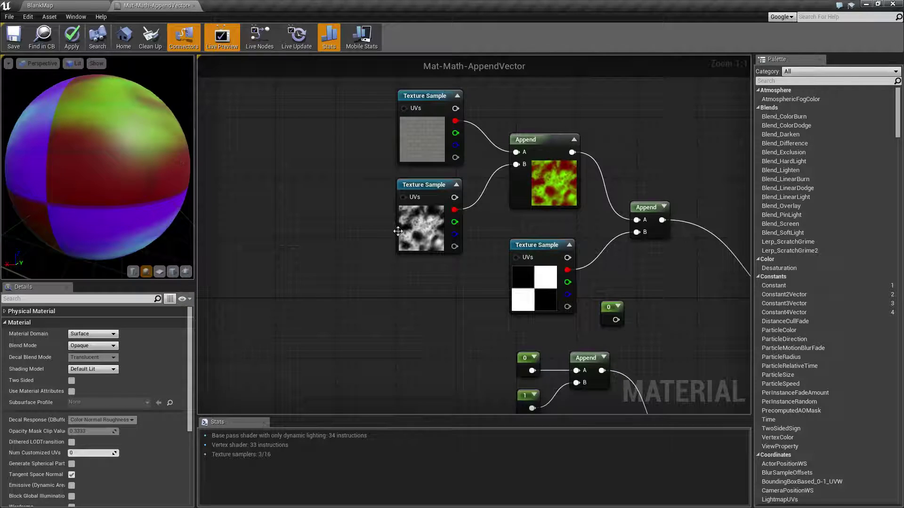
pyautogui.moveTo(397, 231); pyautogui.dragTo(264, 288, button='right')
pyautogui.moveTo(575, 326); pyautogui.dragTo(527, 248, button='right')
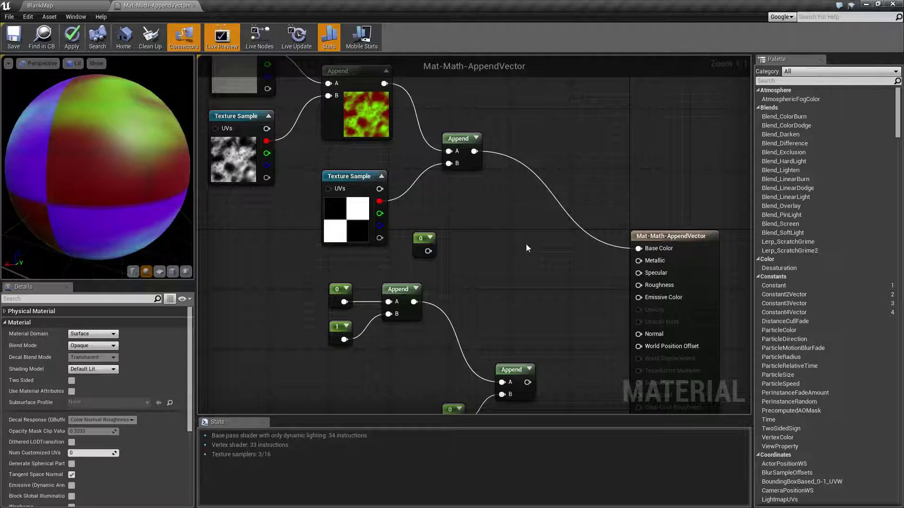
pyautogui.moveTo(287, 264); pyautogui.dragTo(435, 370, button='right')
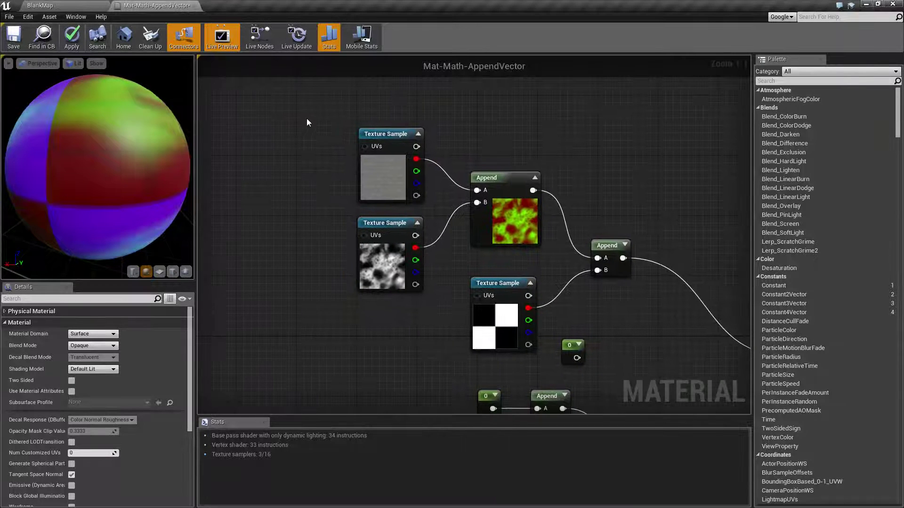
pyautogui.click(385, 176)
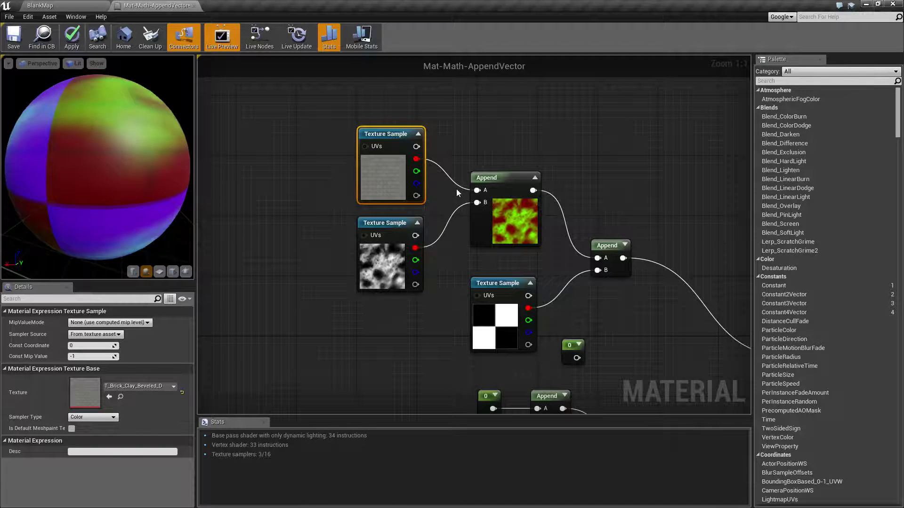
pyautogui.moveTo(385, 182); pyautogui.dragTo(328, 124, button='right')
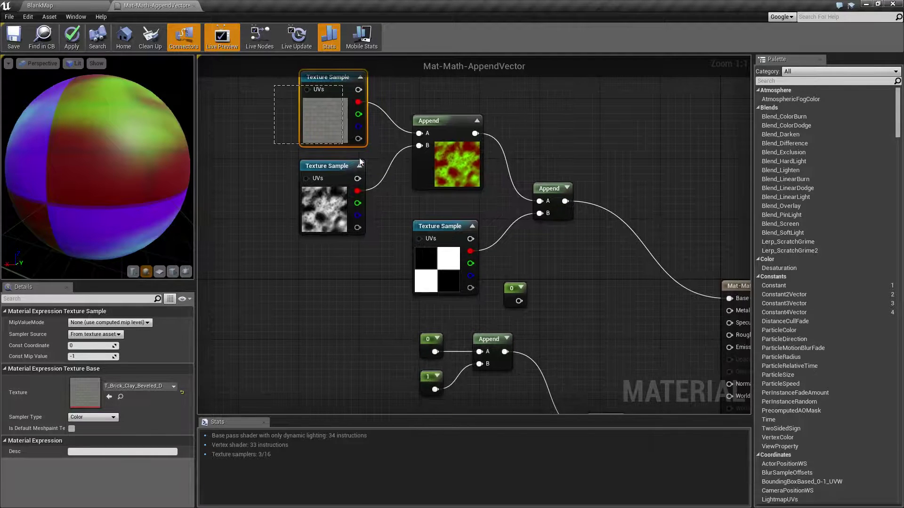
pyautogui.moveTo(359, 159); pyautogui.dragTo(582, 271)
pyautogui.click(580, 270)
pyautogui.moveTo(581, 269); pyautogui.dragTo(518, 253, button='right')
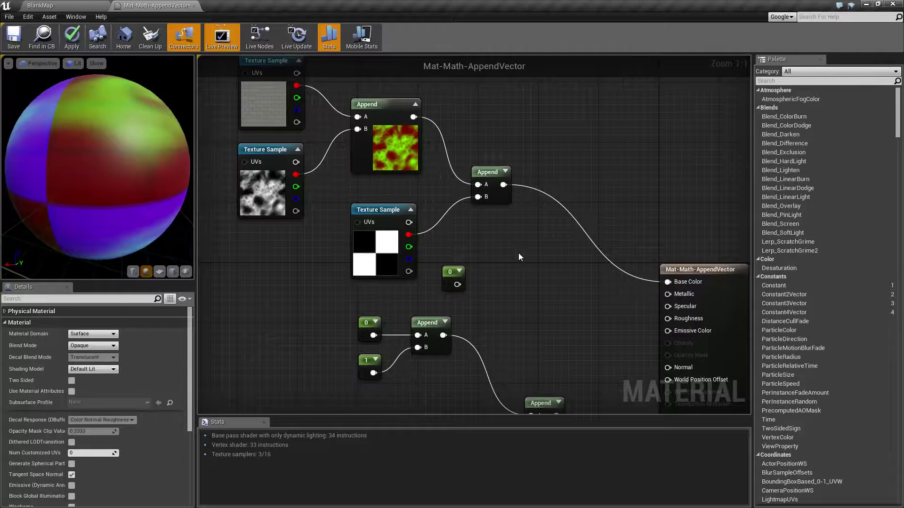